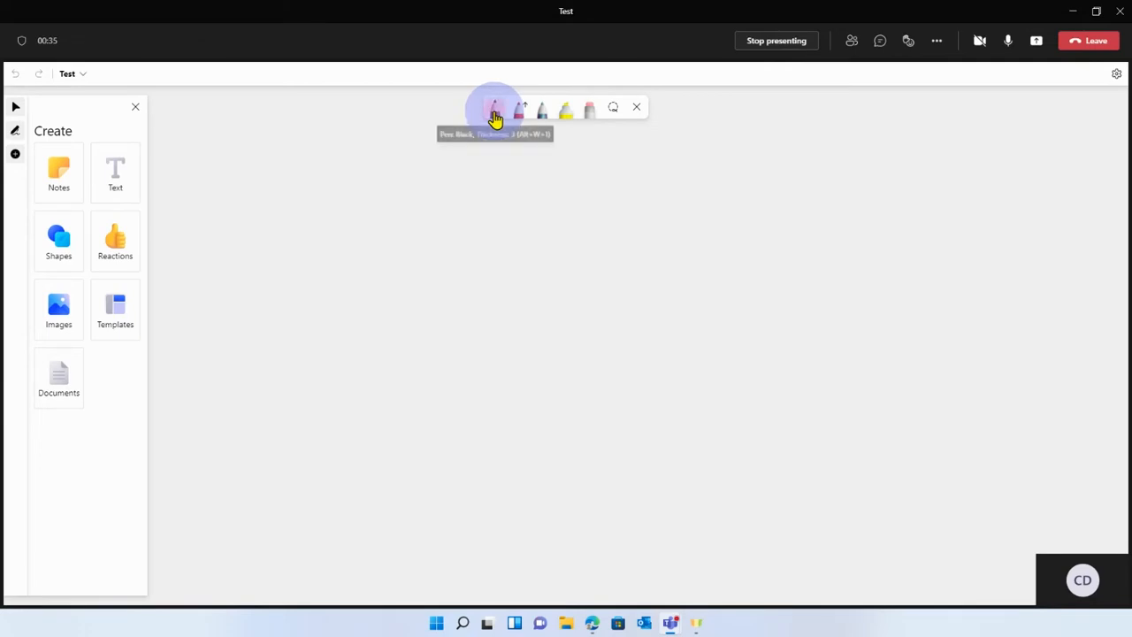
# Draw a freehand circle on the empty board with the black pen
pyautogui.click(496, 113)
pyautogui.moveTo(716, 174)
pyautogui.mouseDown()
pyautogui.moveTo(672, 171)
pyautogui.moveTo(719, 274)
pyautogui.moveTo(740, 186)
pyautogui.moveTo(703, 175)
pyautogui.mouseUp()
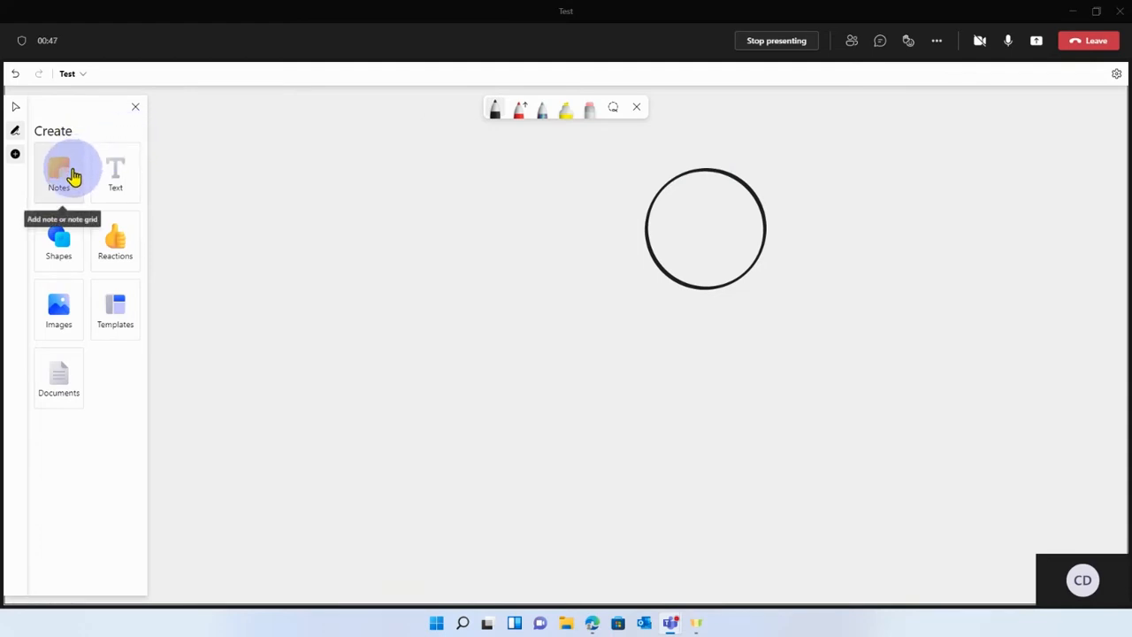
# Add a single yellow sticky note to the board, beside the hand-drawn circle
pyautogui.click(70, 175)
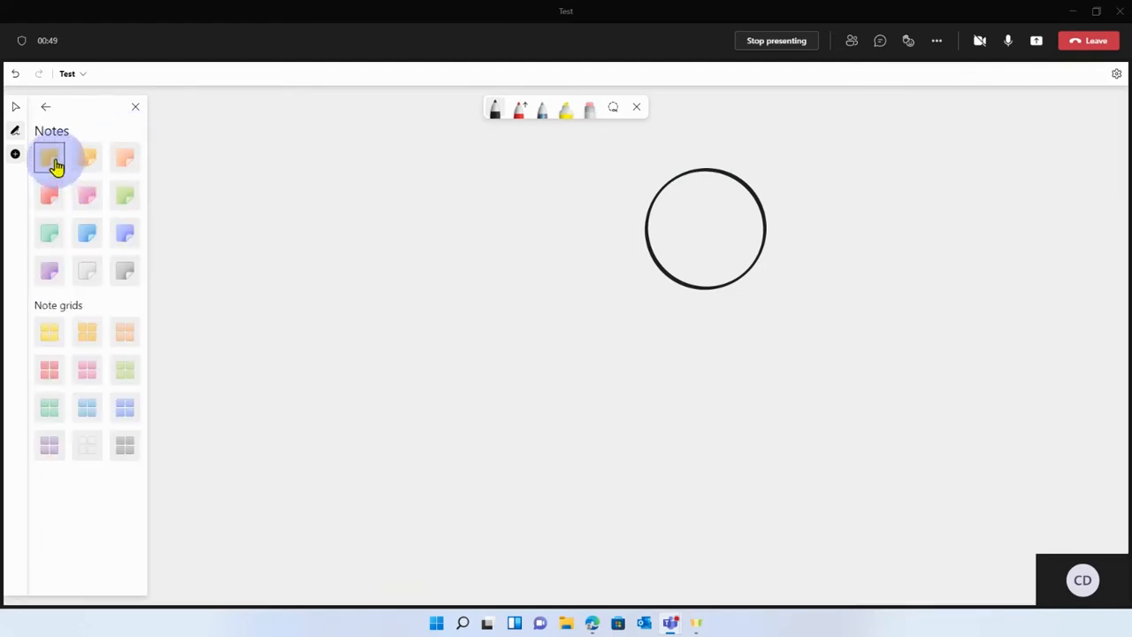
pyautogui.click(50, 162)
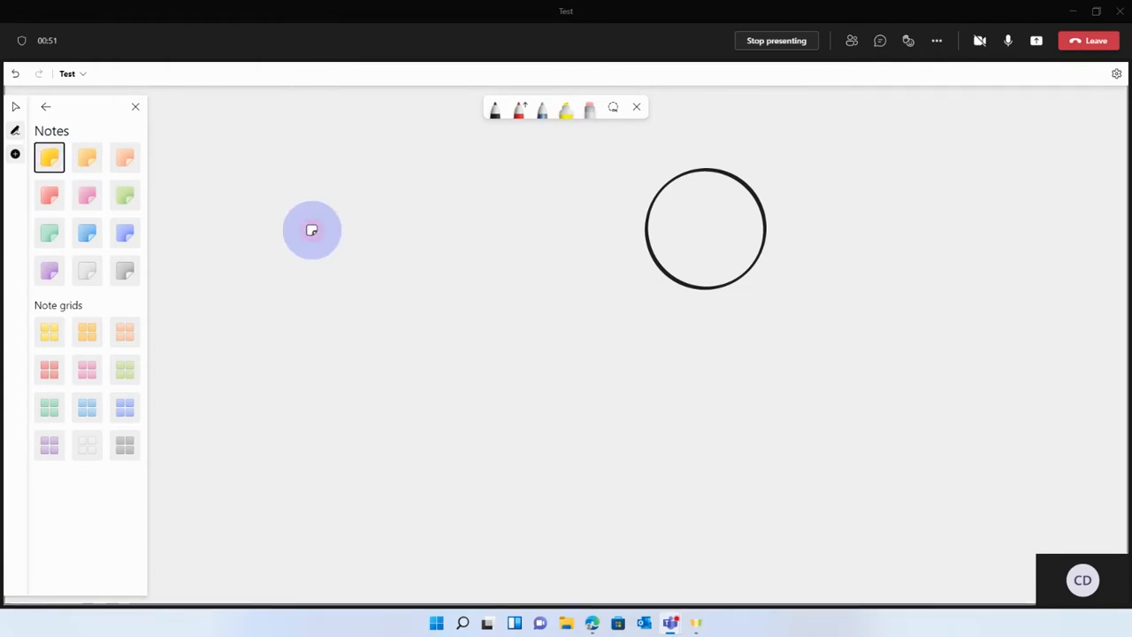
pyautogui.click(310, 230)
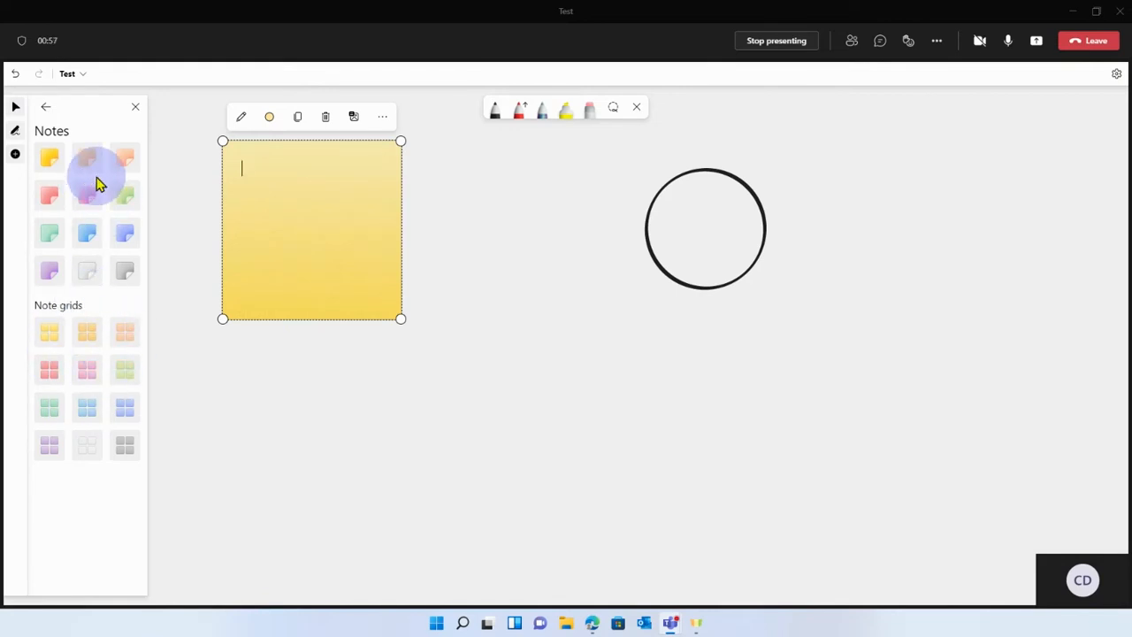
# Add a text box reading "Test" just below the yellow note
pyautogui.click(45, 106)
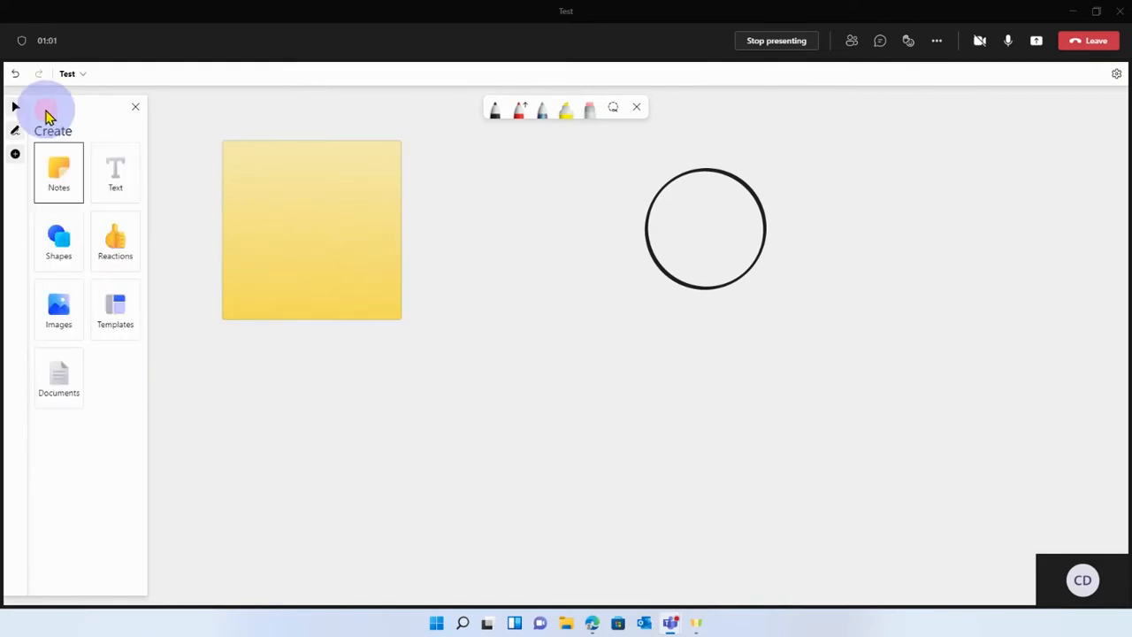
pyautogui.click(115, 186)
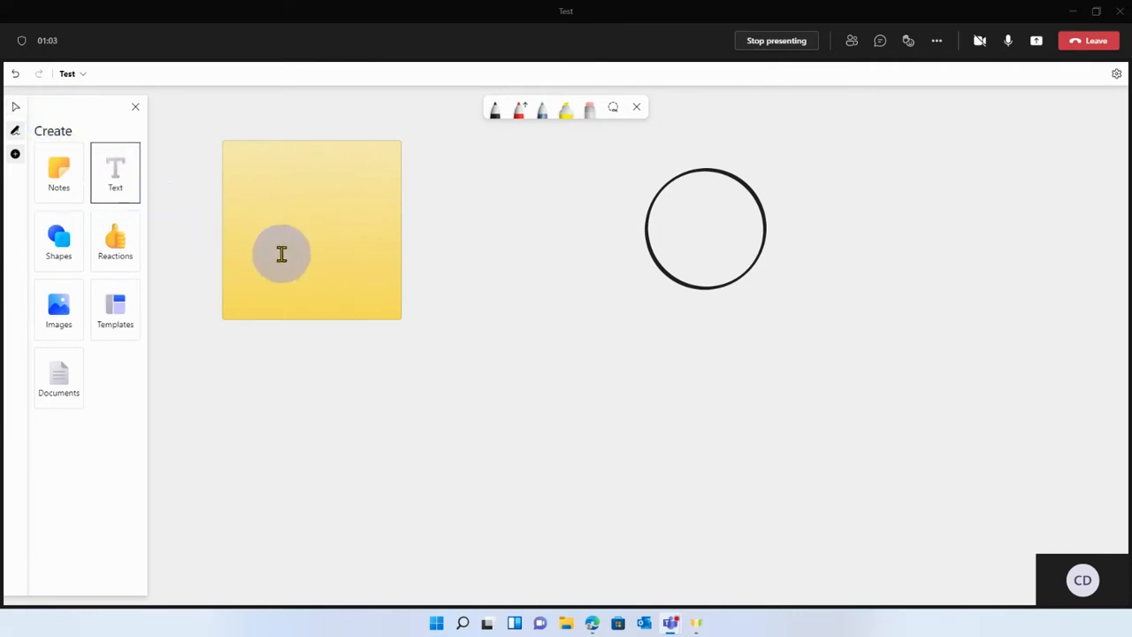
pyautogui.click(261, 371)
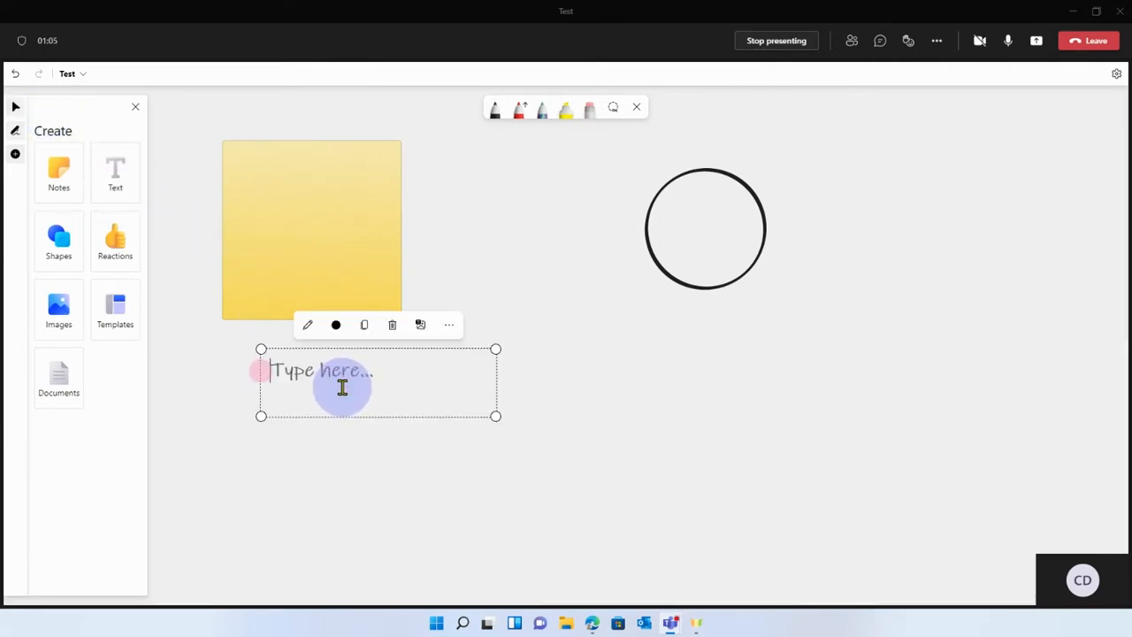
pyautogui.click(385, 414)
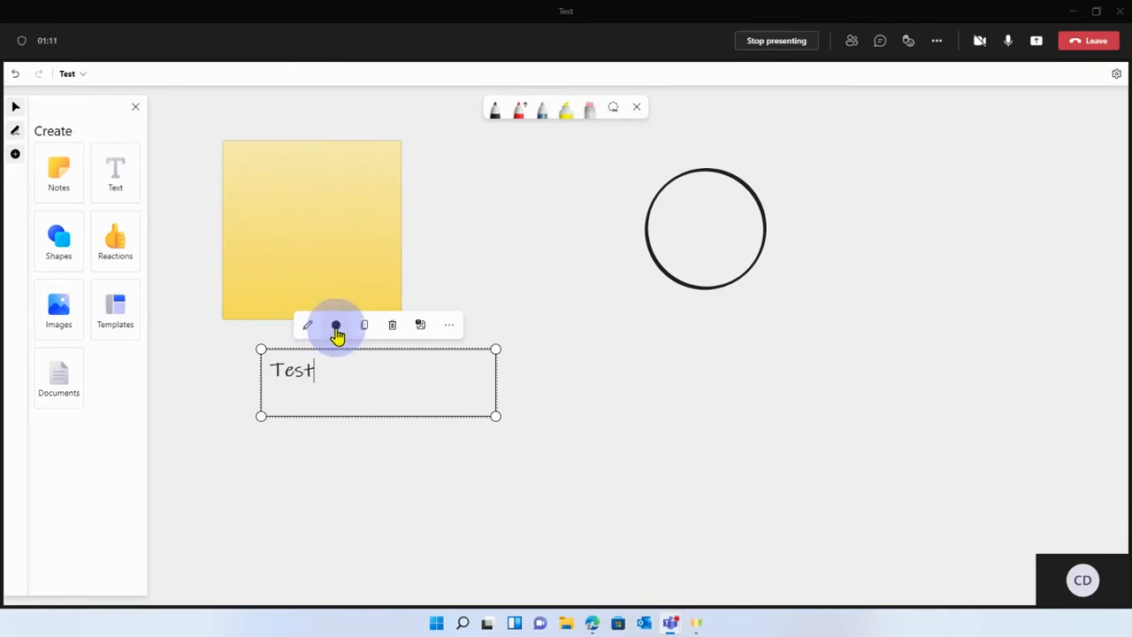
# Shrink the "Test" text box to about half its size and deselect it
pyautogui.click(336, 327)
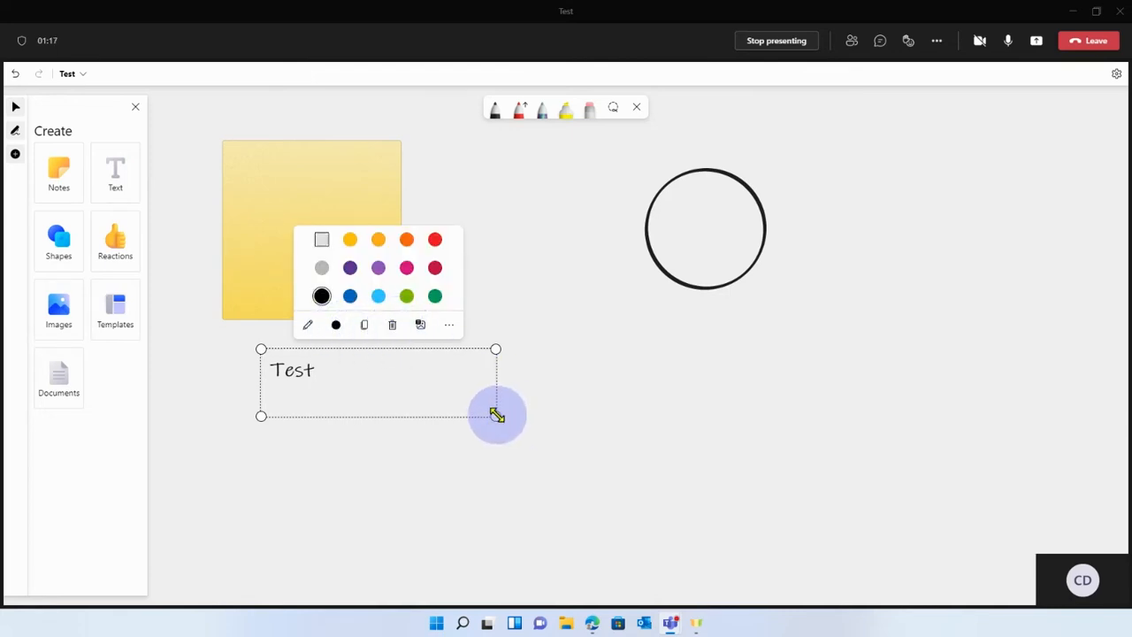
pyautogui.moveTo(482, 411); pyautogui.dragTo(404, 417)
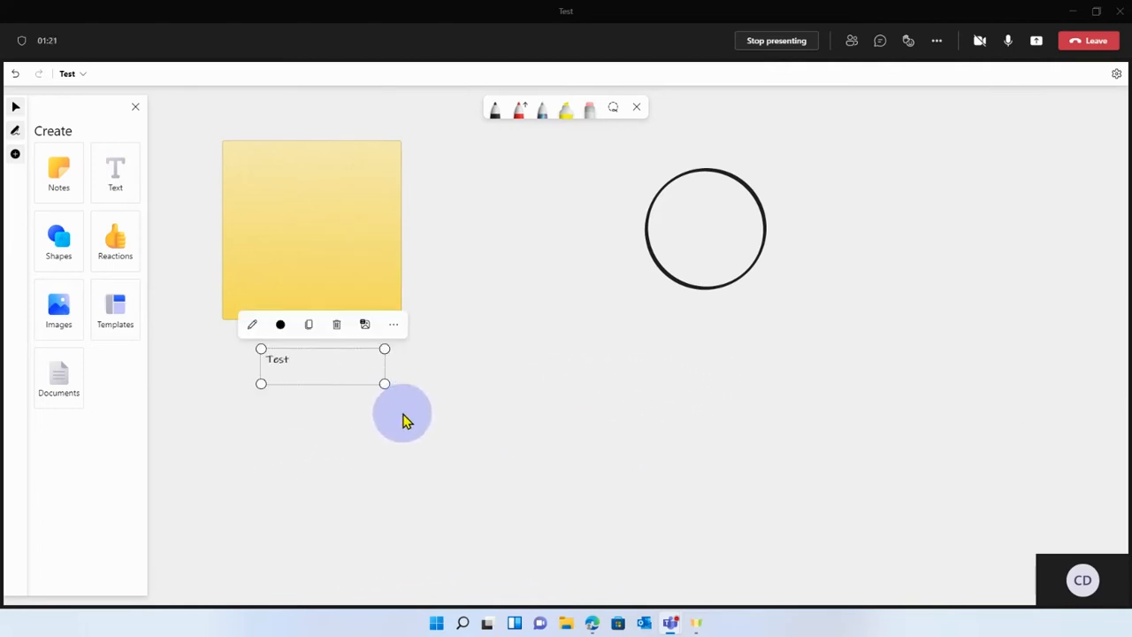
pyautogui.click(377, 427)
# Insert a circle shape below the hand-drawn circle and reduce its size
pyautogui.click(60, 241)
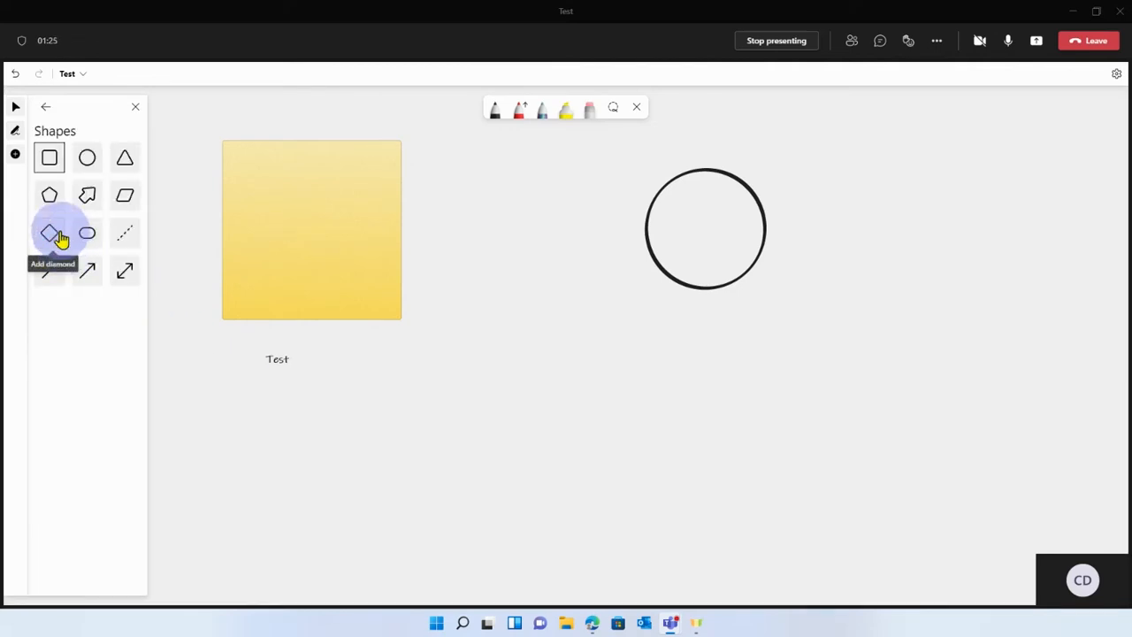
pyautogui.click(86, 157)
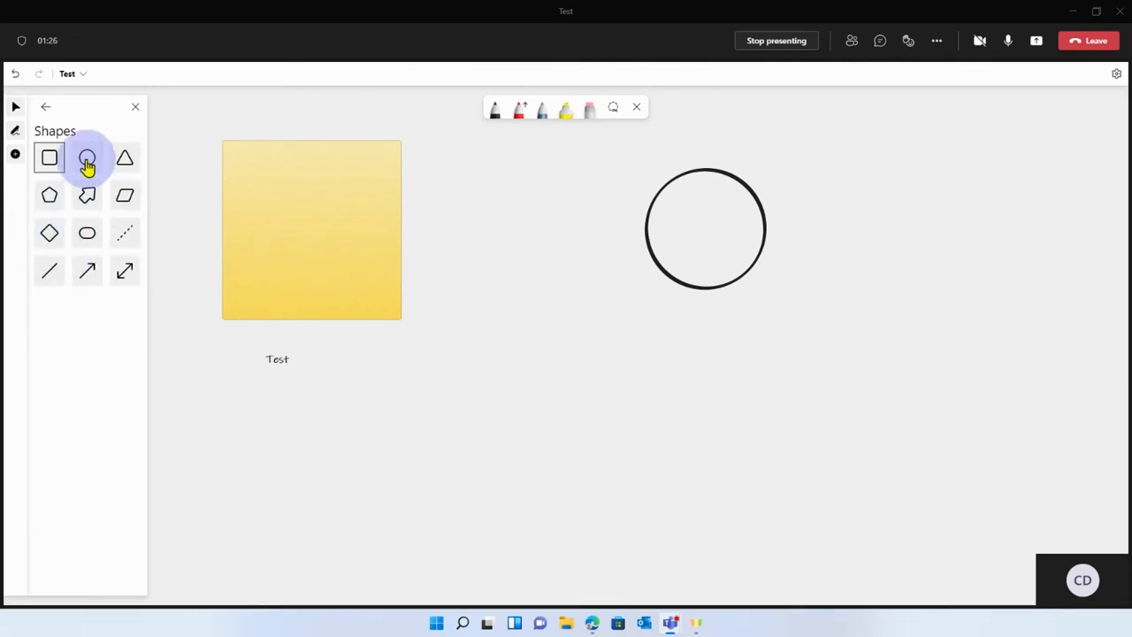
pyautogui.click(619, 400)
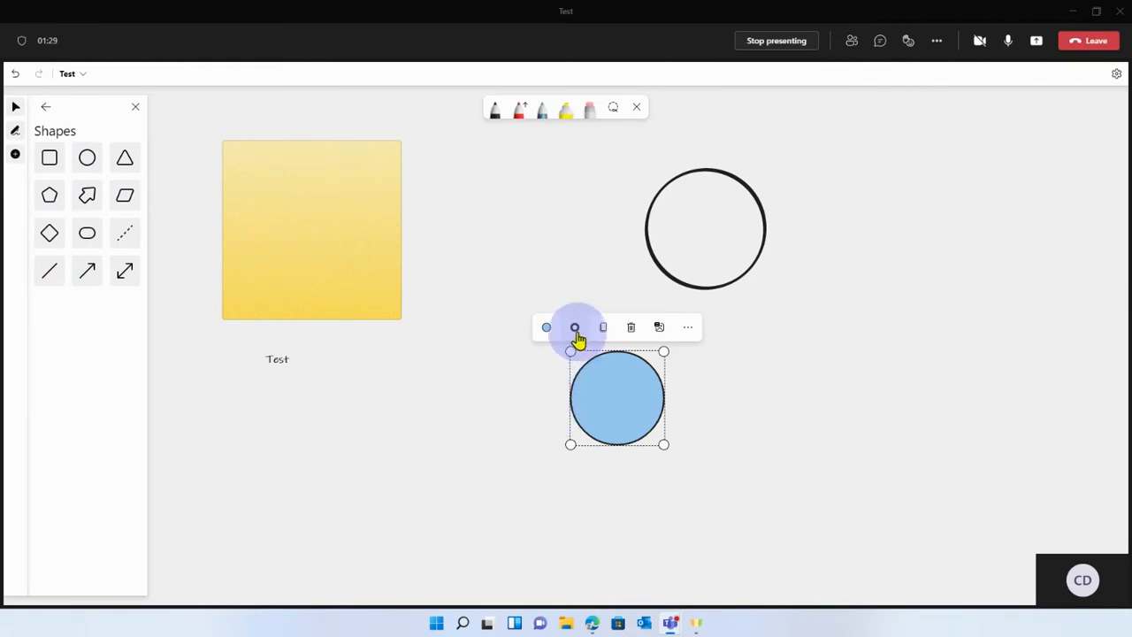
pyautogui.moveTo(663, 444); pyautogui.dragTo(627, 406)
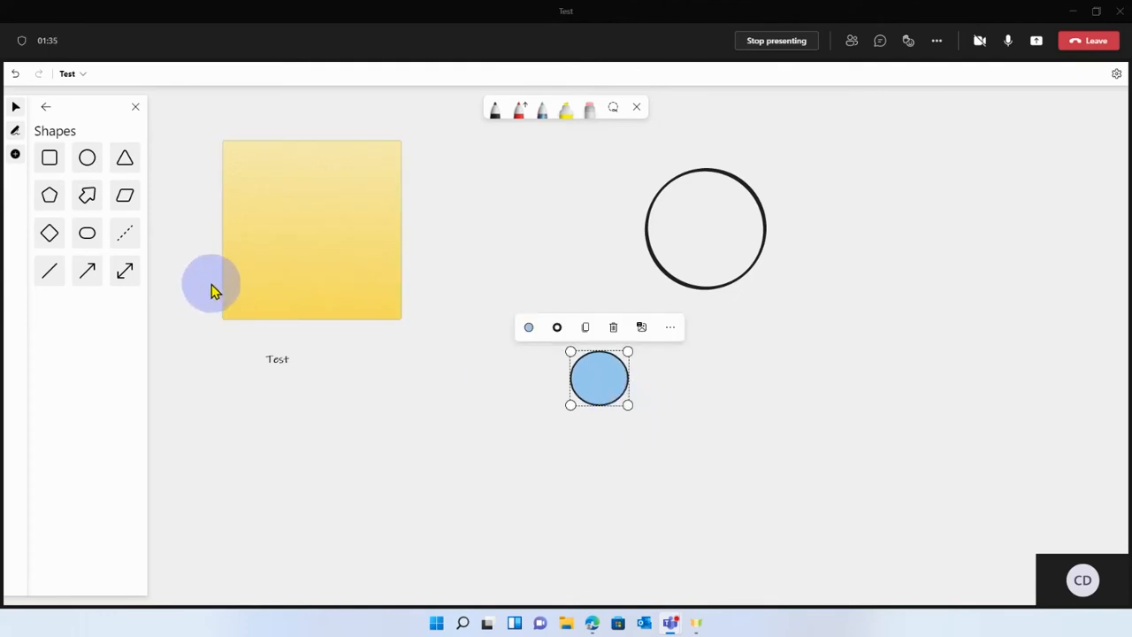
# Place a green check mark reaction between the yellow note and the hand-drawn circle
pyautogui.click(46, 111)
pyautogui.click(110, 248)
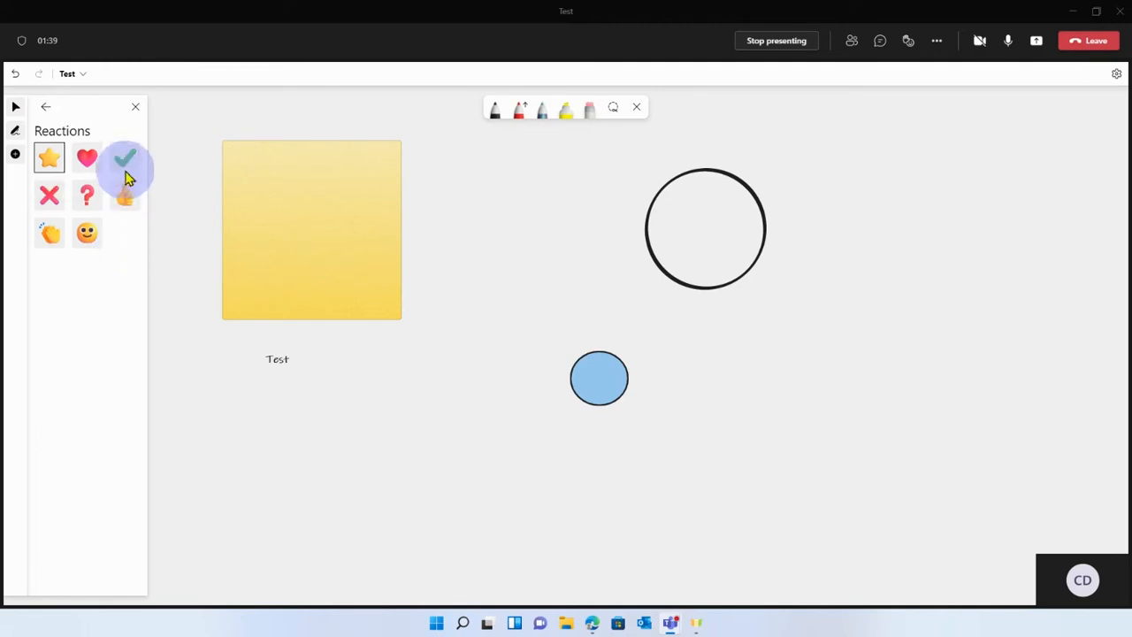
pyautogui.click(133, 157)
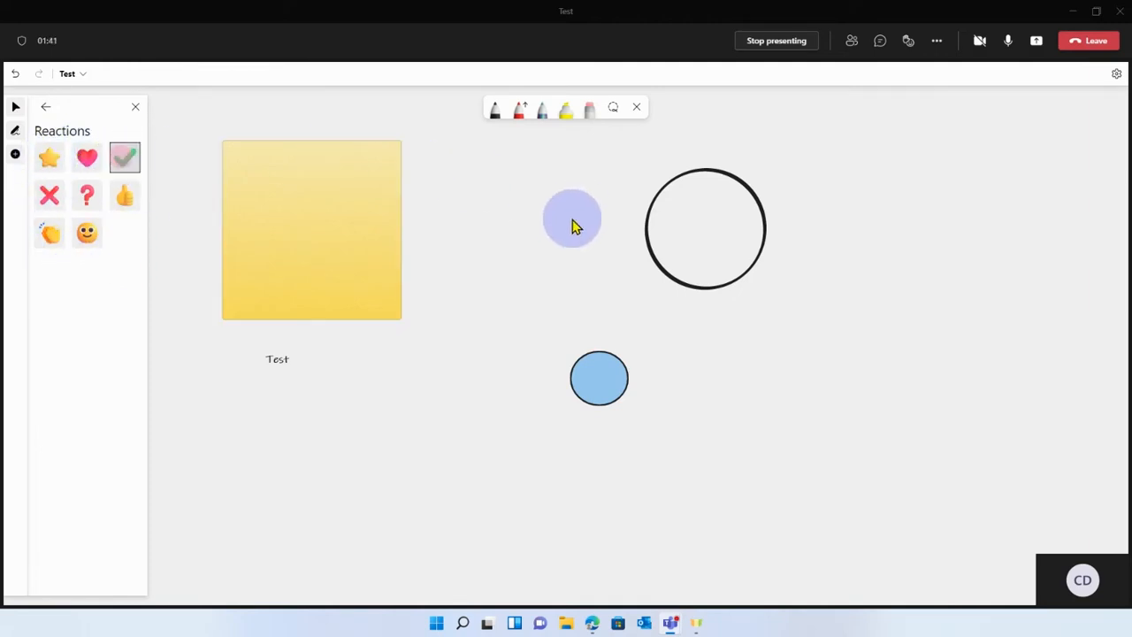
pyautogui.moveTo(121, 169); pyautogui.dragTo(544, 229)
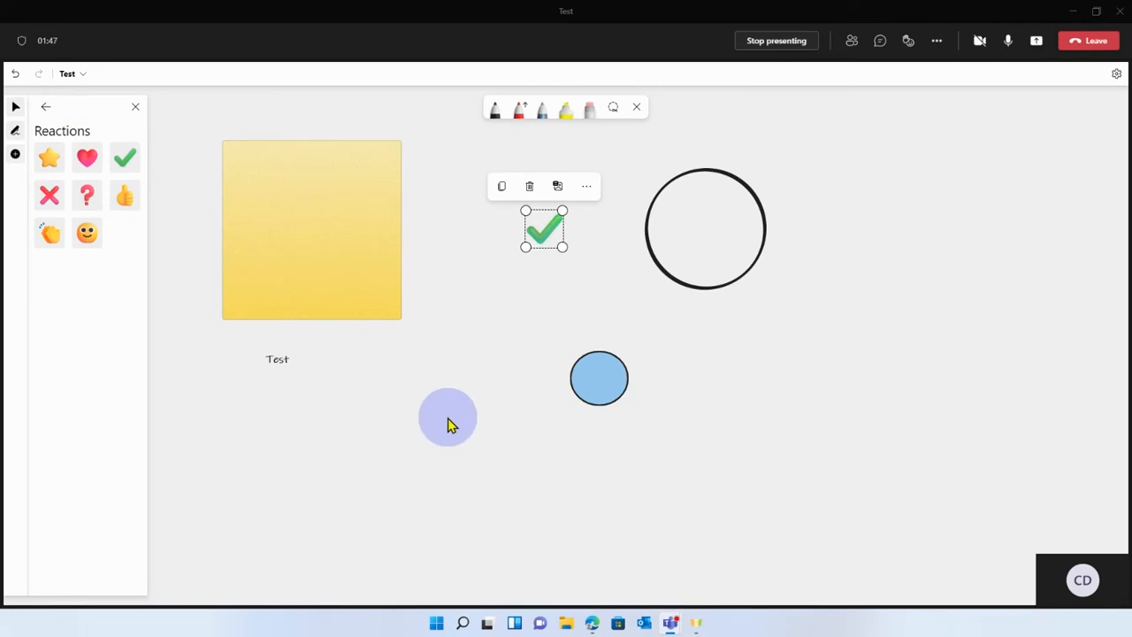
# Insert the Moodboard template from the Brainstorming category onto the board
pyautogui.click(46, 110)
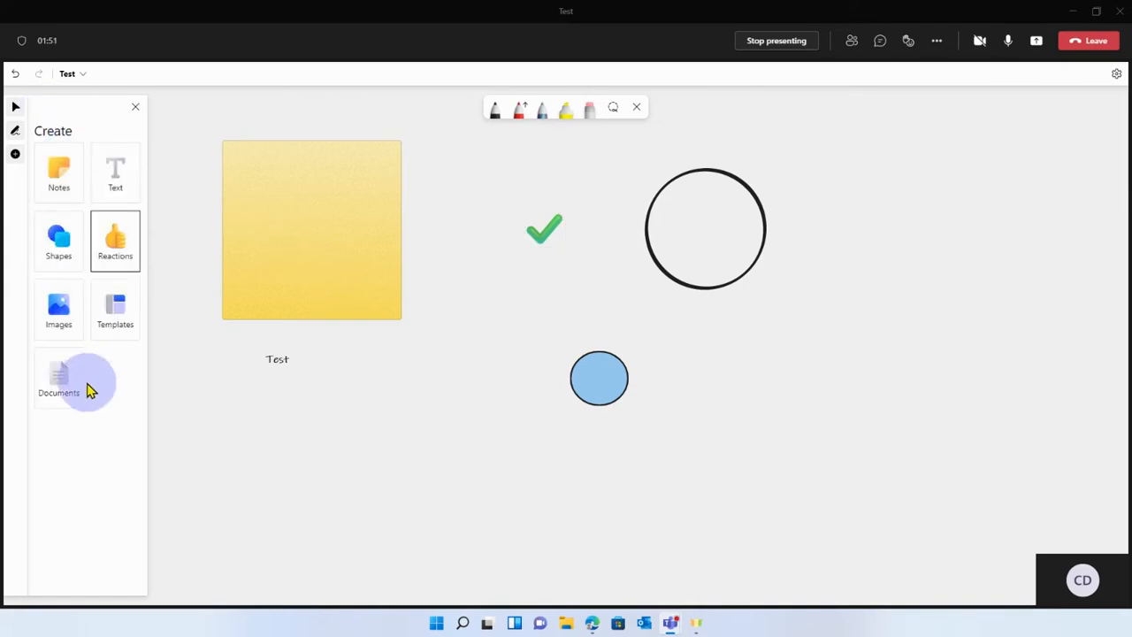
pyautogui.click(122, 320)
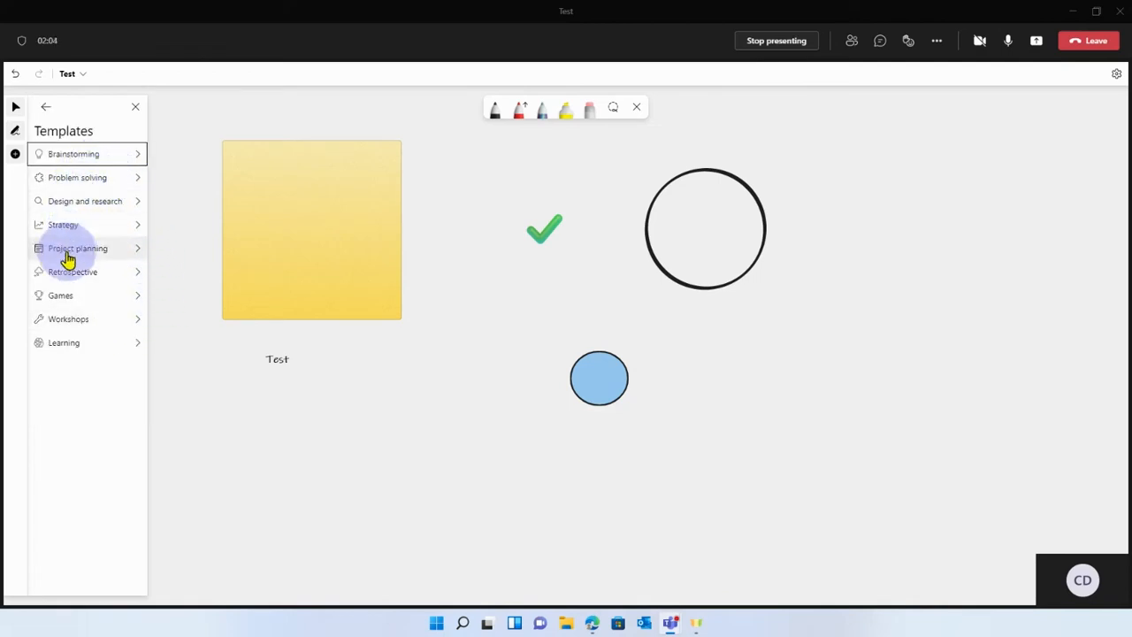
pyautogui.click(111, 161)
pyautogui.scroll(-1, 111, 244)
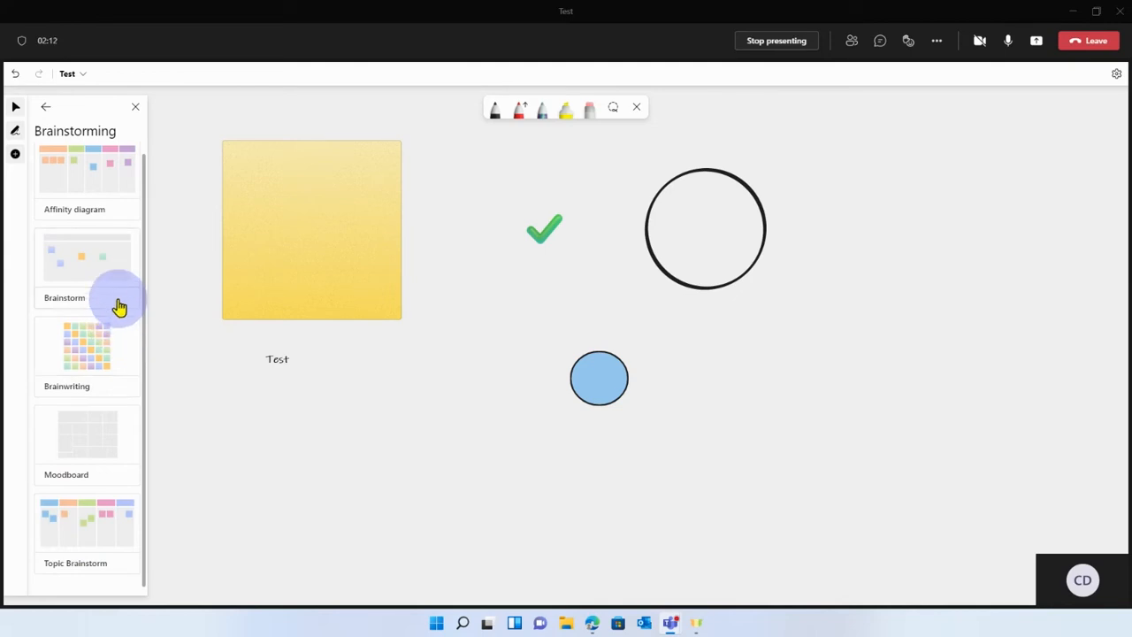
pyautogui.click(74, 441)
pyautogui.moveTo(74, 441); pyautogui.dragTo(386, 287)
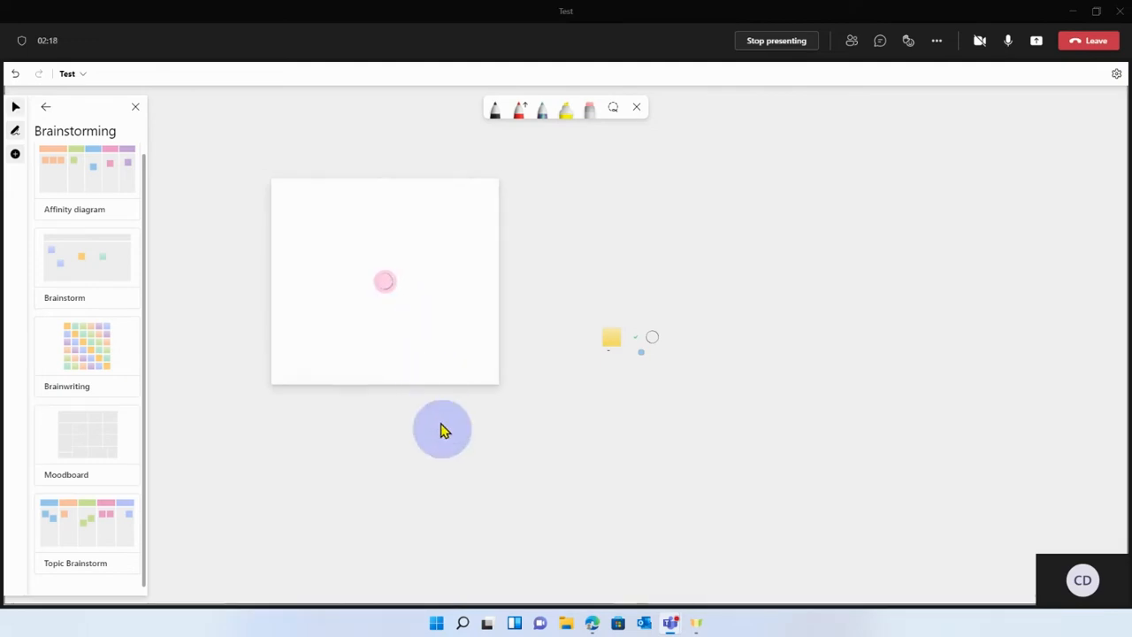
# Examine the Moodboard template's heading and grid up close, then return to the note and shapes
pyautogui.scroll(6, 351, 283)
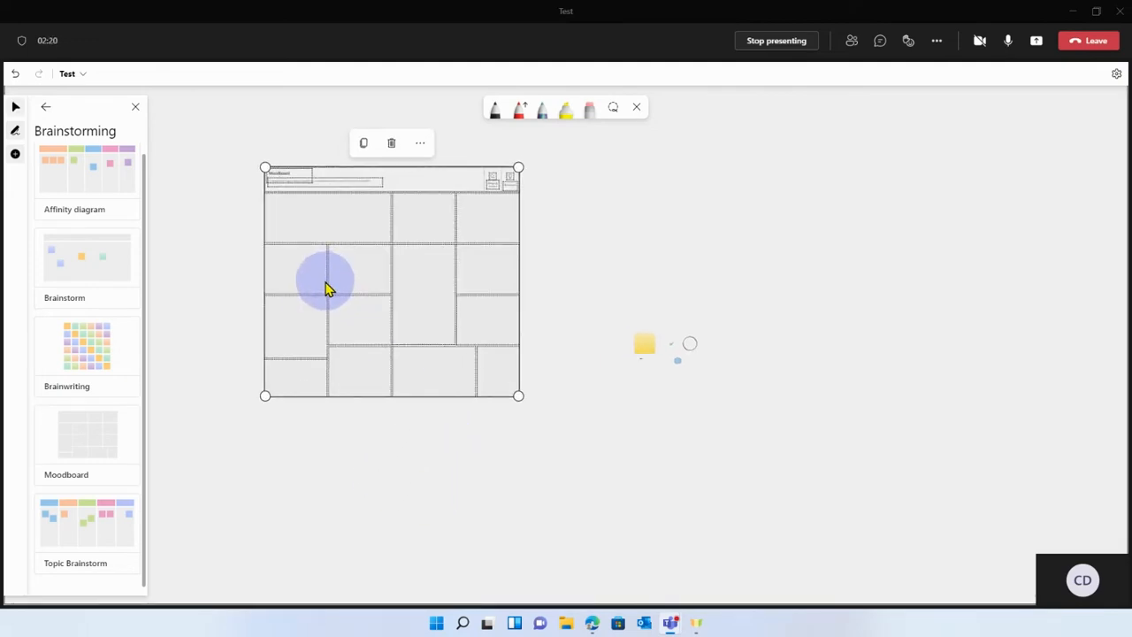
pyautogui.moveTo(592, 285); pyautogui.dragTo(766, 377)
pyautogui.scroll(4, 619, 354)
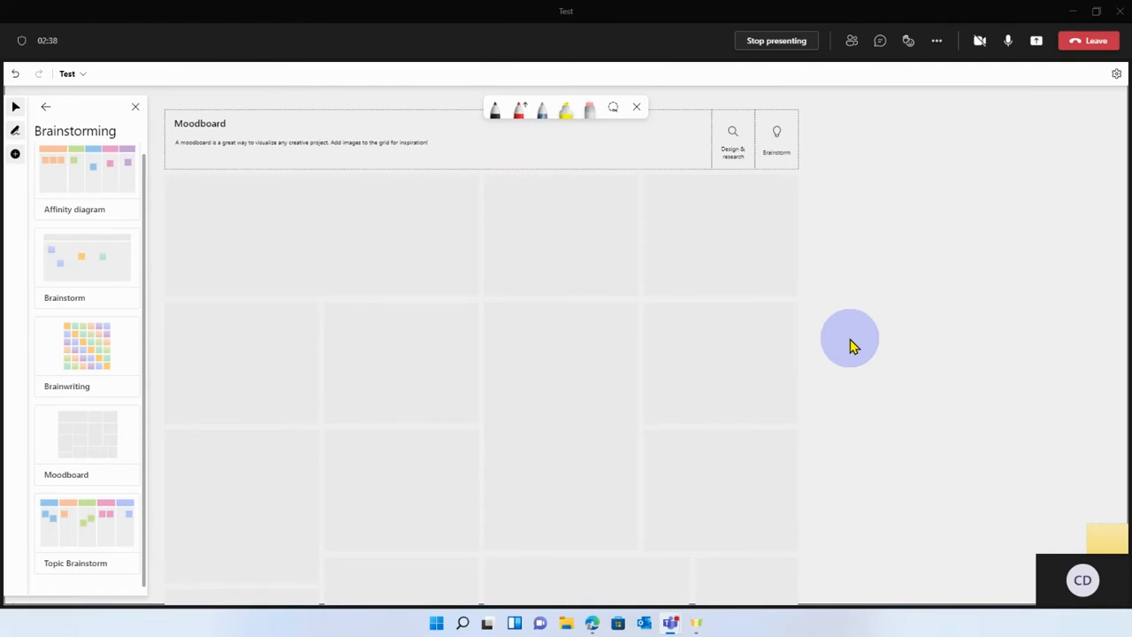
pyautogui.scroll(-4, 890, 347)
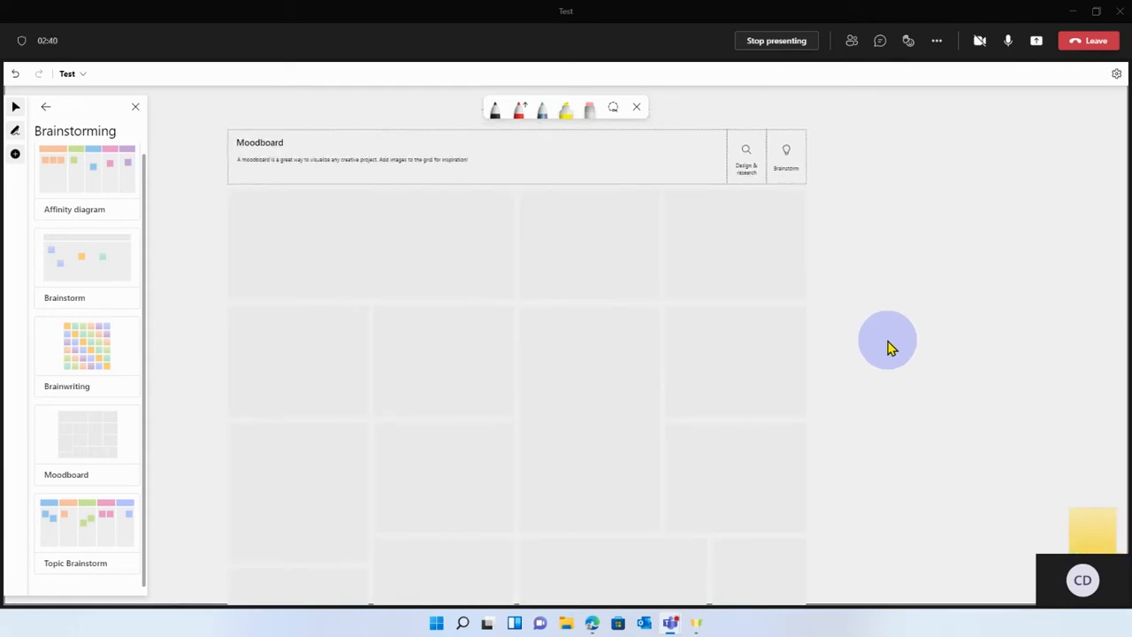
pyautogui.moveTo(1003, 403); pyautogui.dragTo(398, 353)
pyautogui.moveTo(764, 283); pyautogui.dragTo(546, 342)
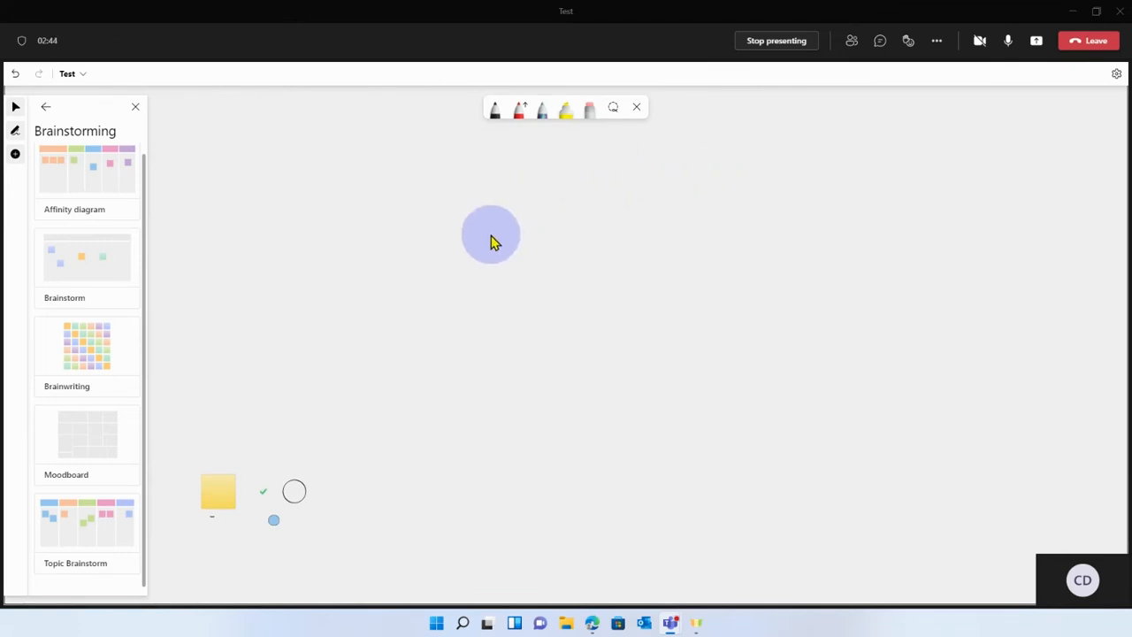
# Leave the Brainstorming templates and hide both the Create options and the inking tools
pyautogui.click(46, 108)
pyautogui.click(46, 107)
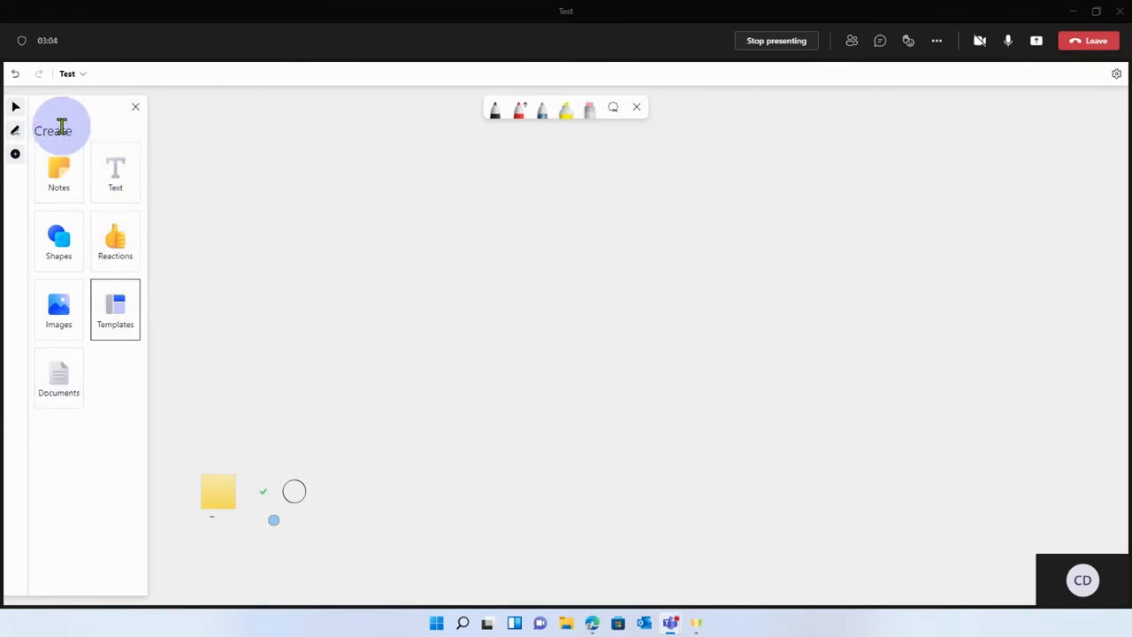
pyautogui.click(15, 157)
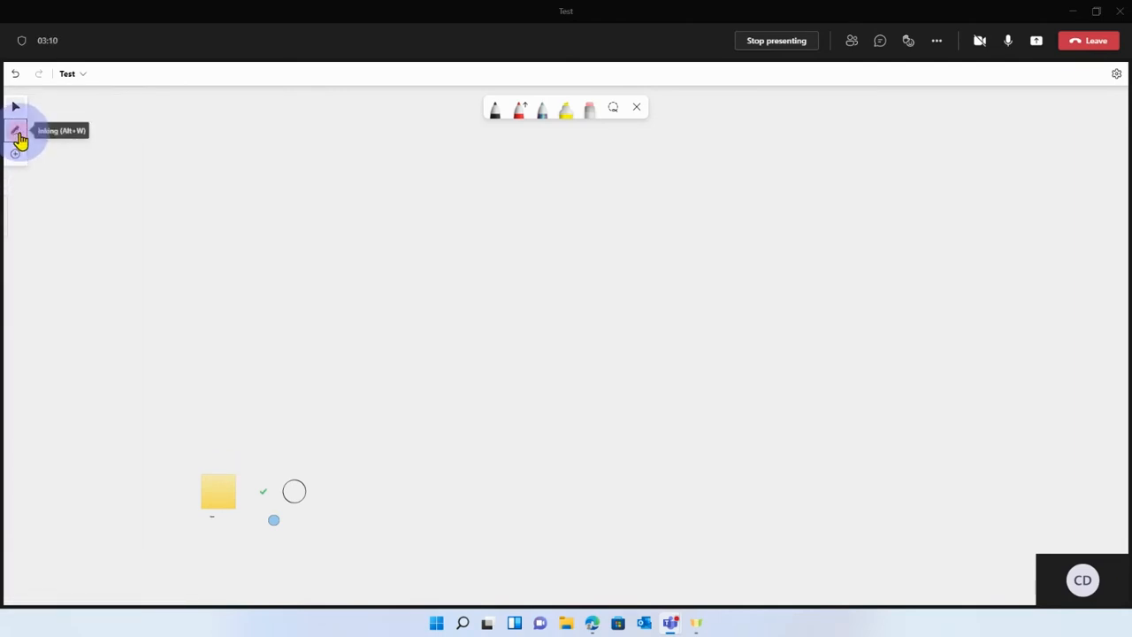
pyautogui.click(18, 134)
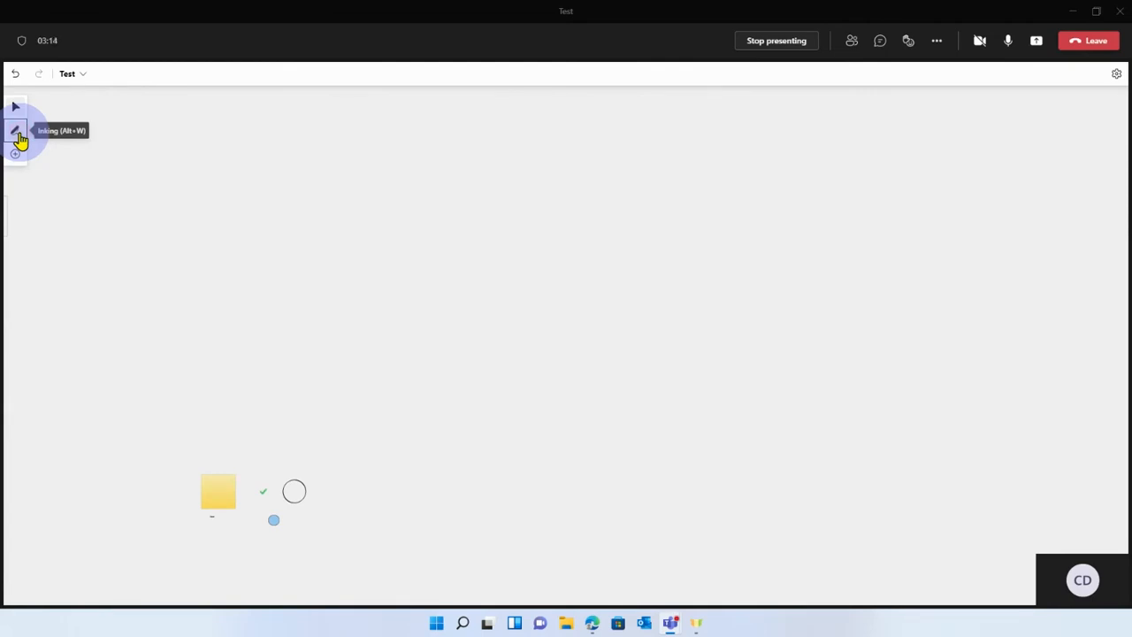
# Rename the board as Test1
pyautogui.click(83, 76)
pyautogui.click(92, 120)
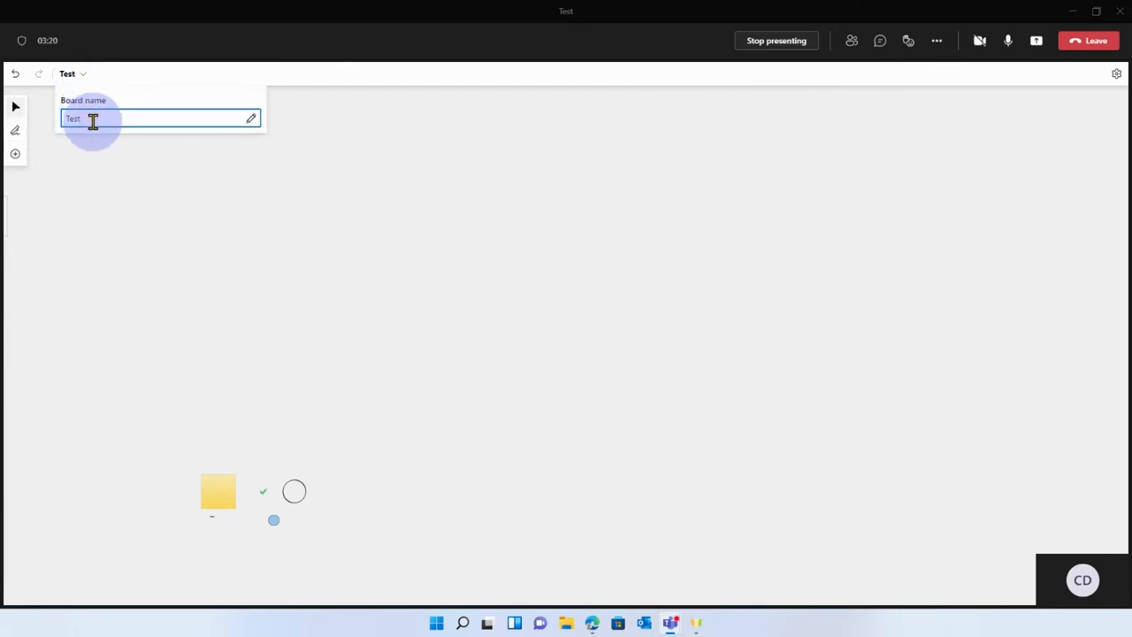
pyautogui.write('1')
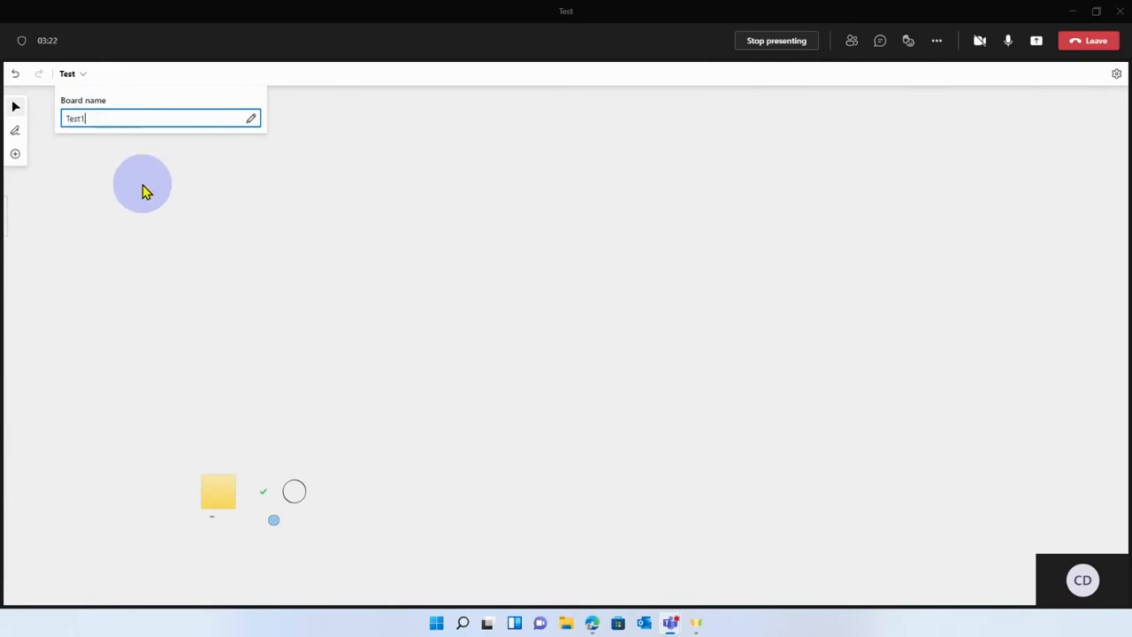
pyautogui.click(144, 188)
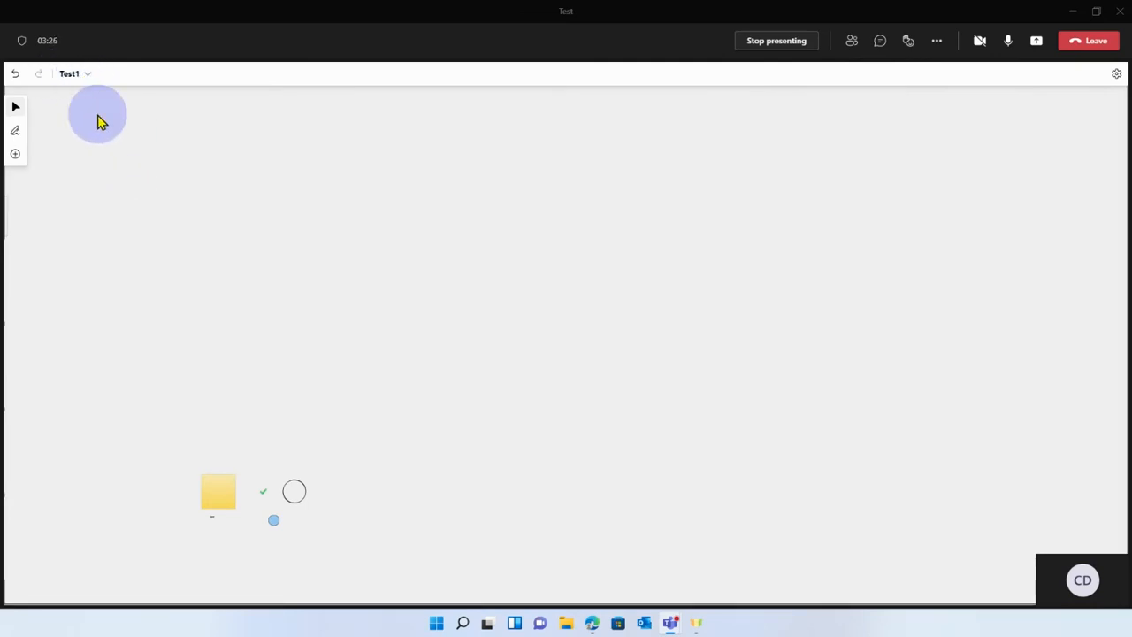
# Format the board background with the yellow colour and the Solid grid
pyautogui.click(1116, 76)
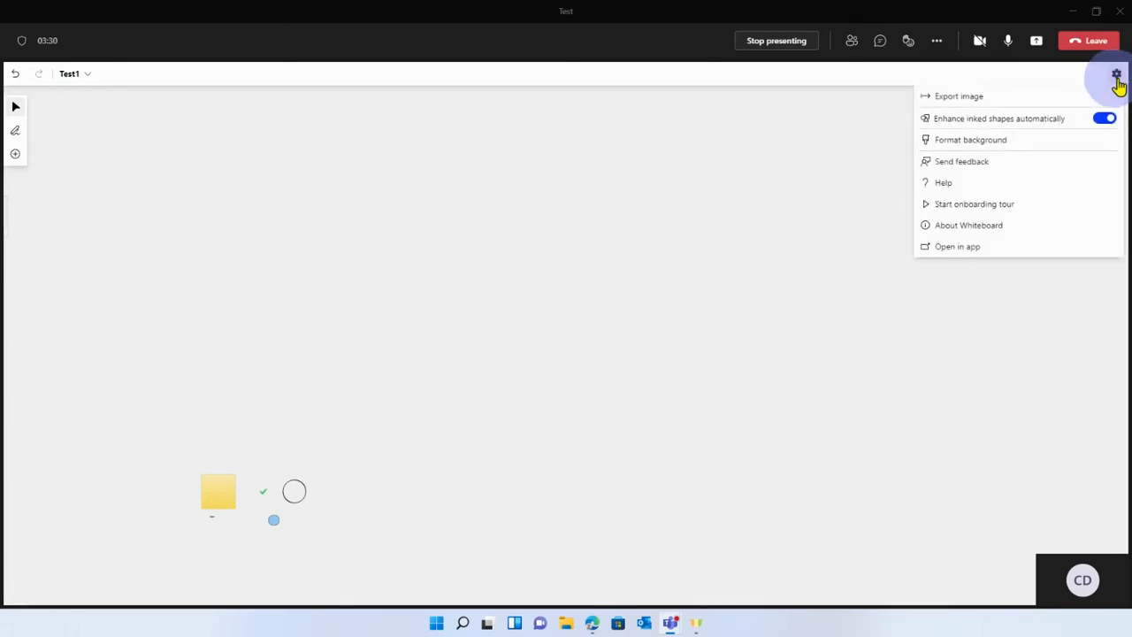
pyautogui.click(995, 143)
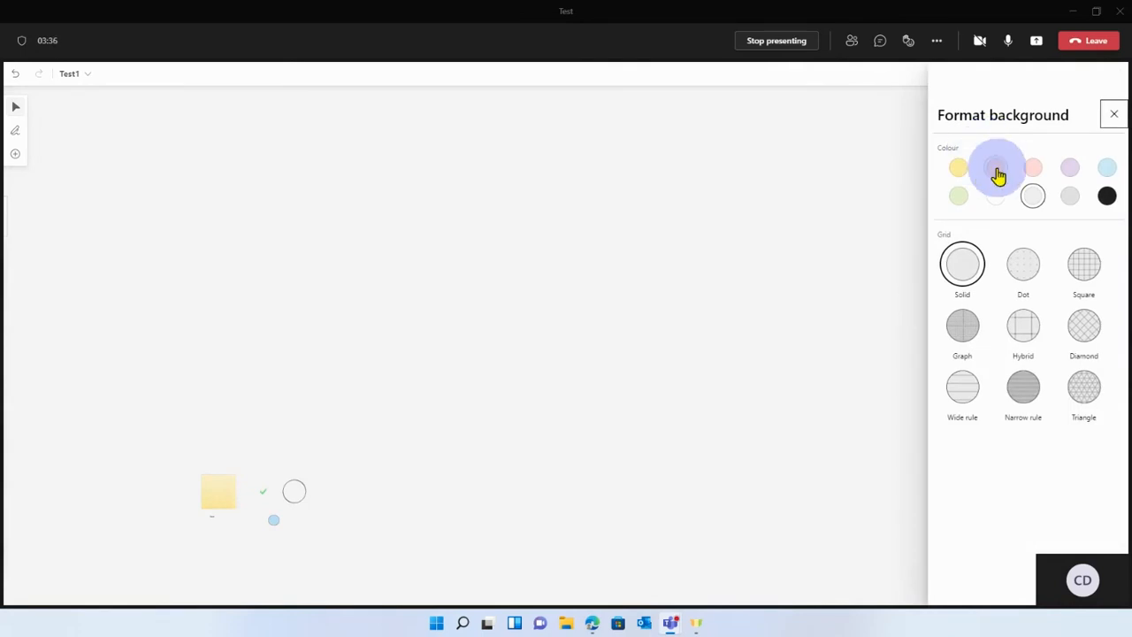
pyautogui.click(960, 174)
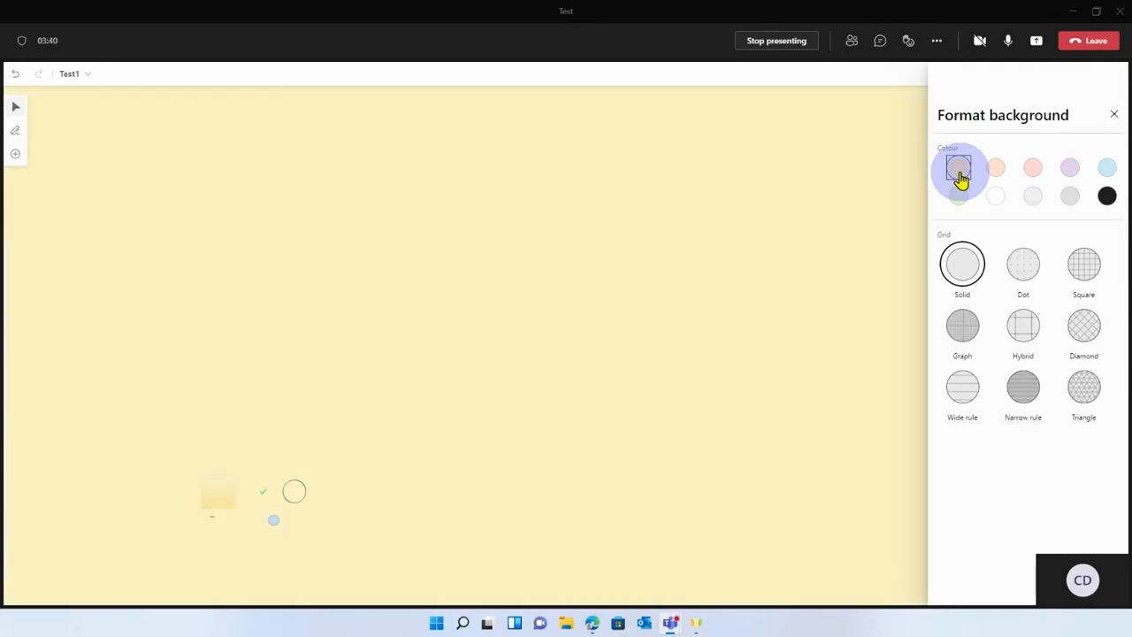
pyautogui.click(963, 275)
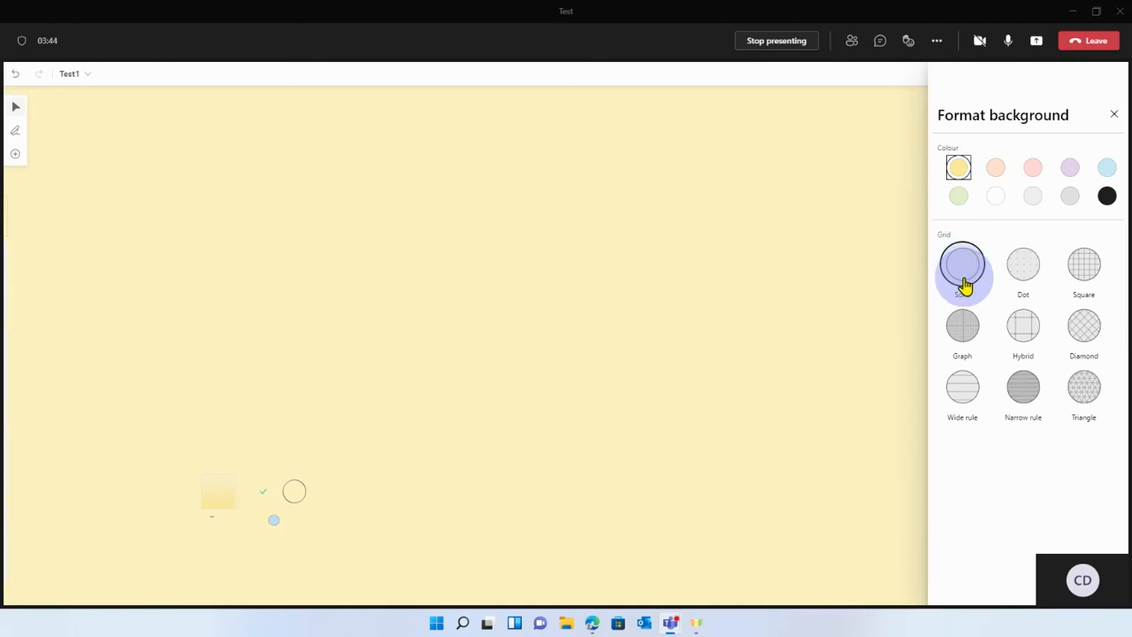
# Try the Graph and Square grids, set the board background to Wide rule, and show the whiteboard's settings options
pyautogui.click(963, 335)
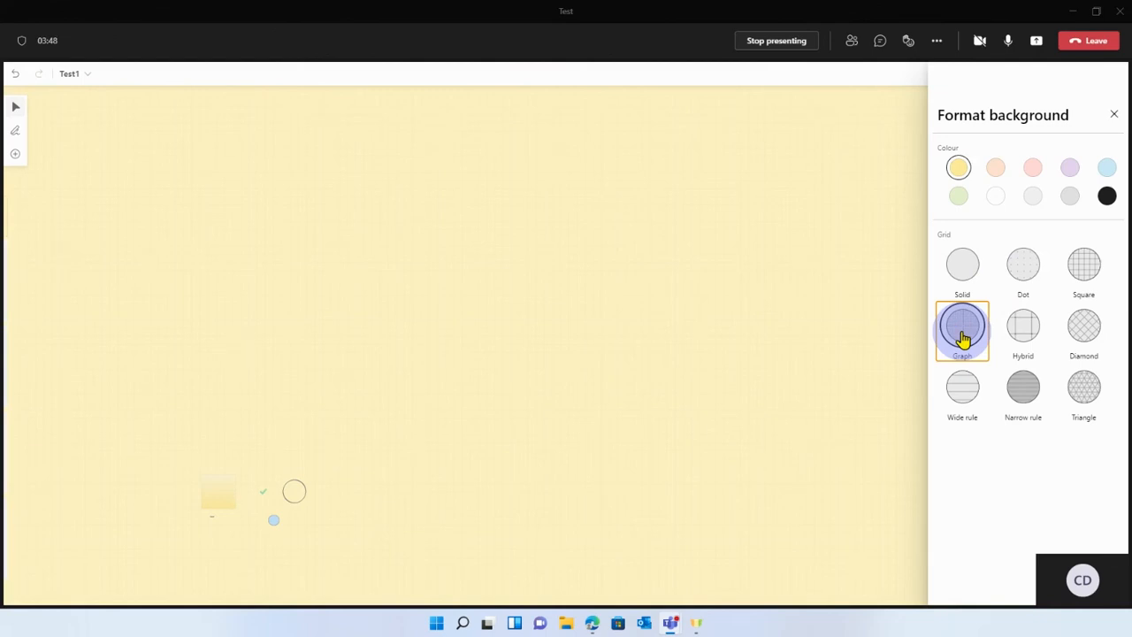
pyautogui.click(1083, 278)
pyautogui.click(966, 405)
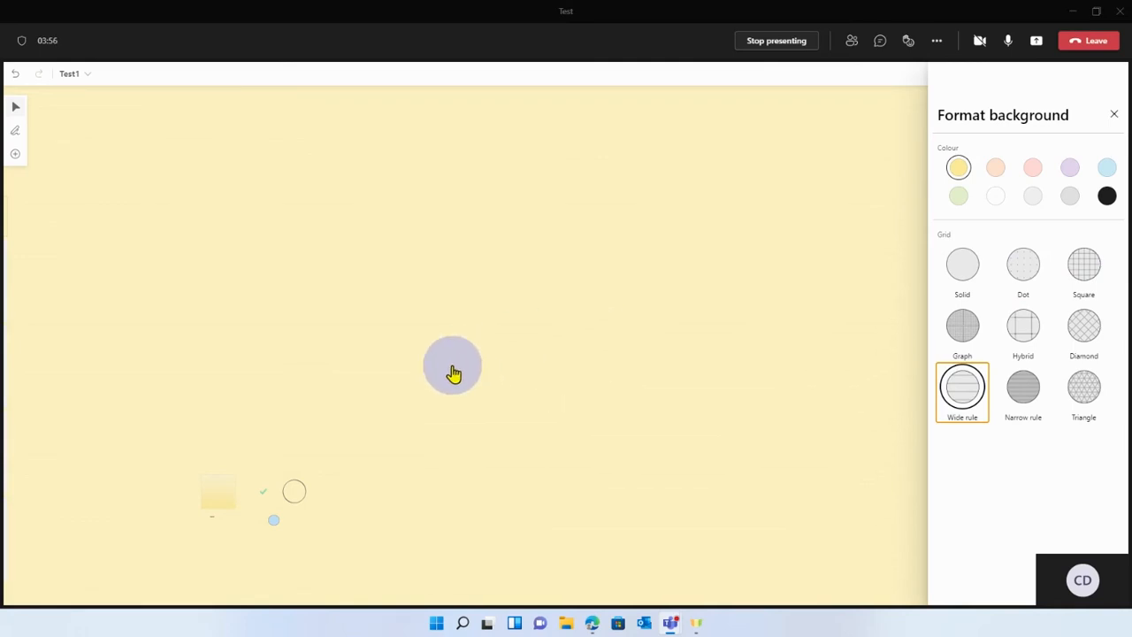
pyautogui.click(1115, 116)
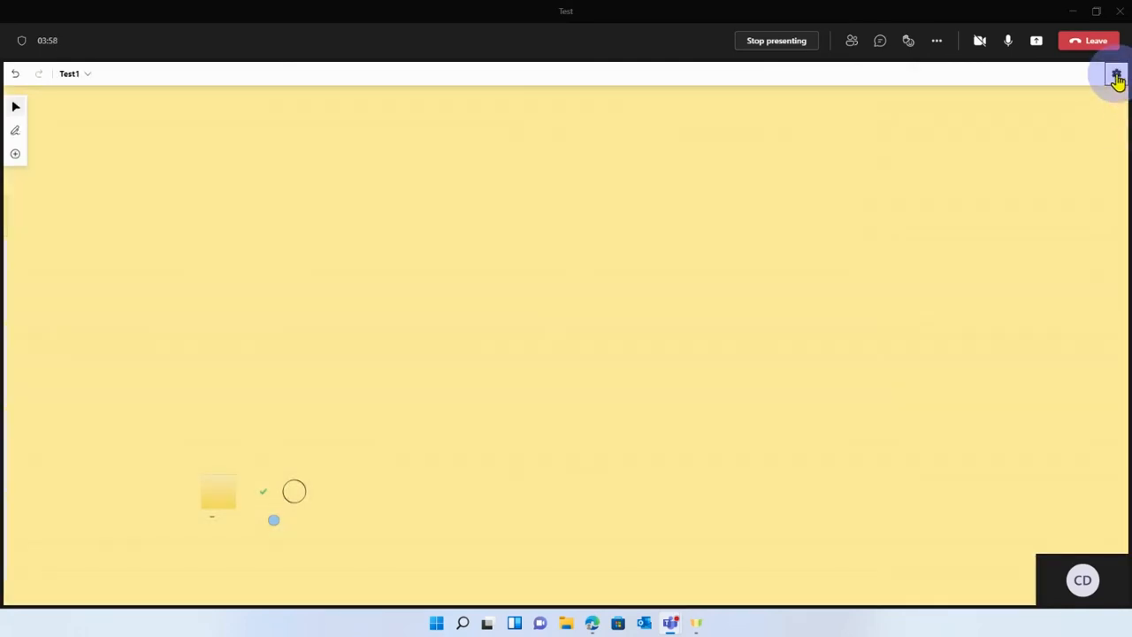
pyautogui.click(1116, 76)
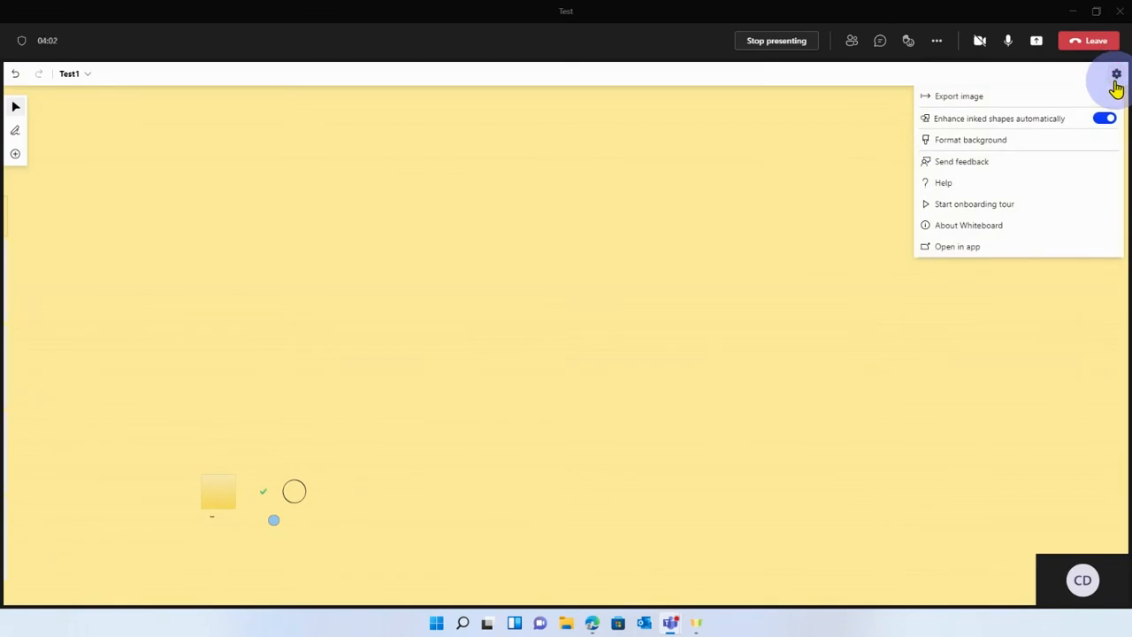
# Leave the meeting and reopen its whiteboard from the Test meeting's calendar entry
pyautogui.click(1095, 42)
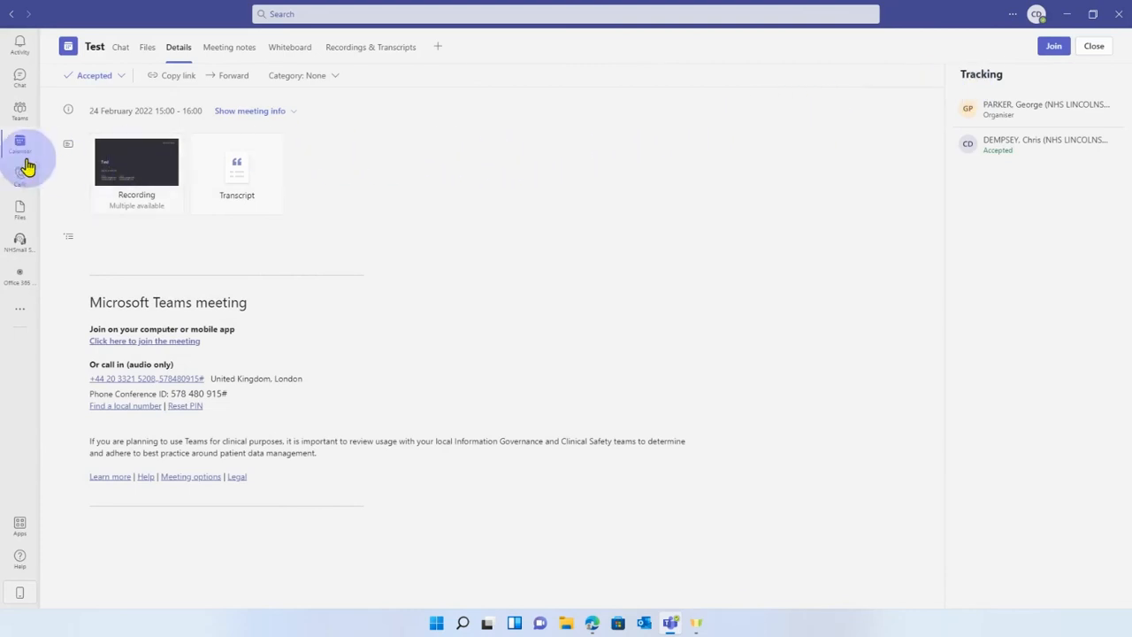
pyautogui.click(296, 59)
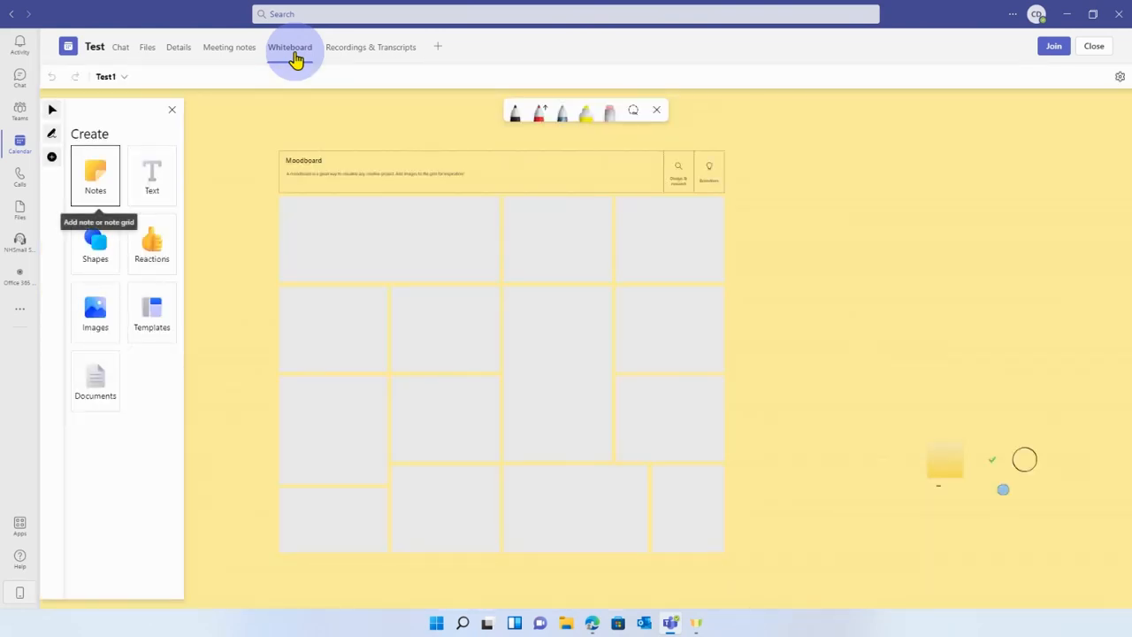
# Delete the yellow note beside the green tick and circle on the whiteboard
pyautogui.click(955, 465)
pyautogui.click(967, 421)
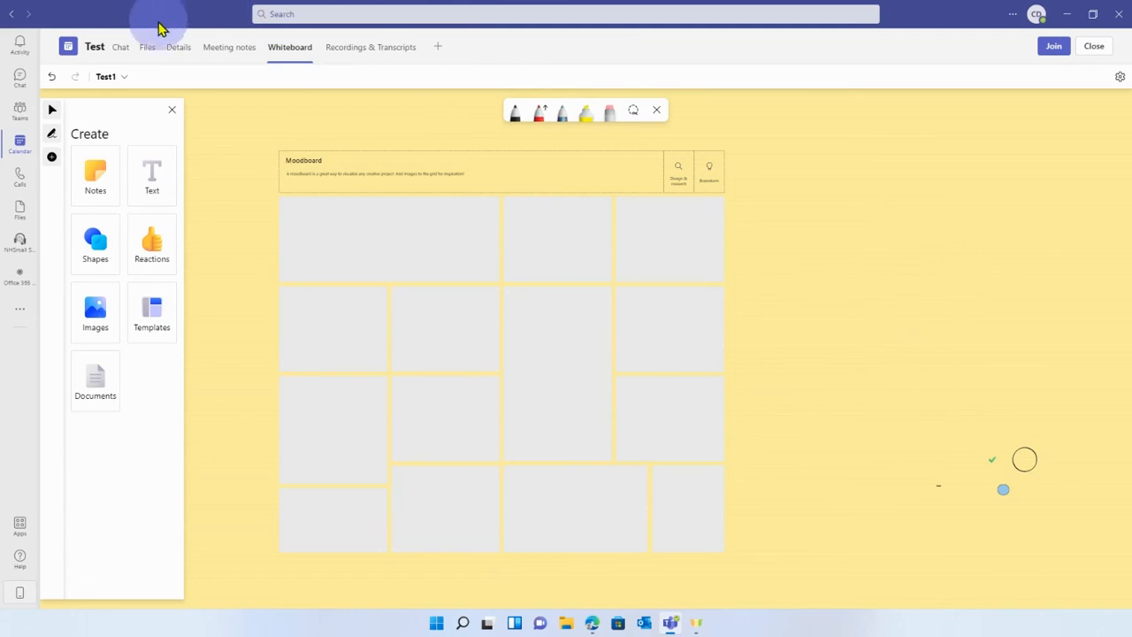
# Open the Test meeting's chat conversation and access the same whiteboard from there
pyautogui.click(21, 86)
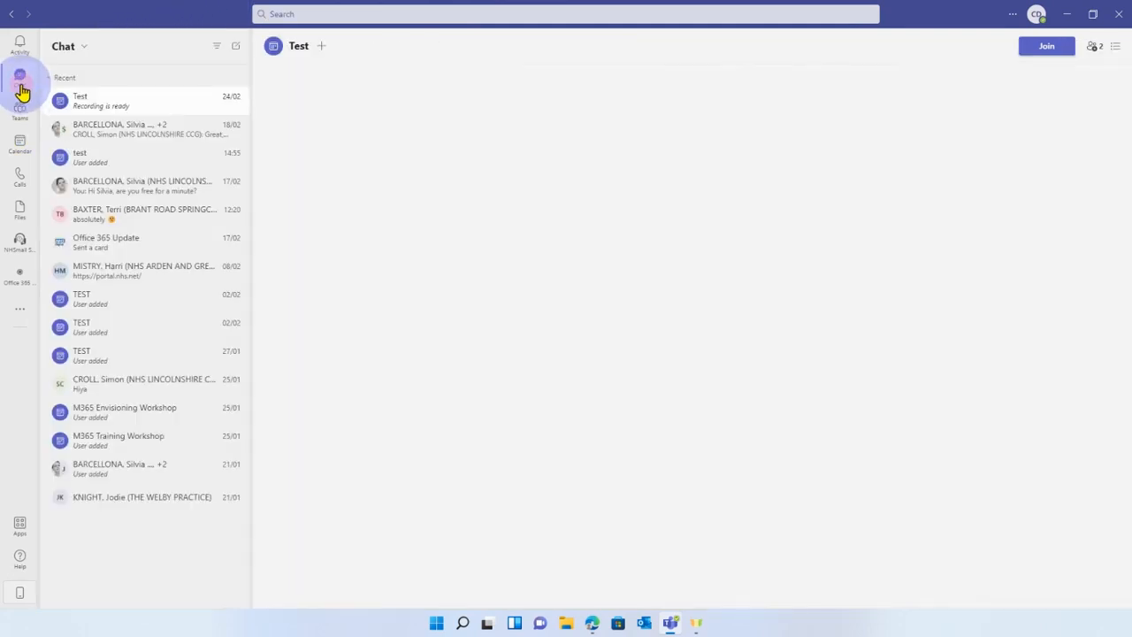
pyautogui.click(70, 97)
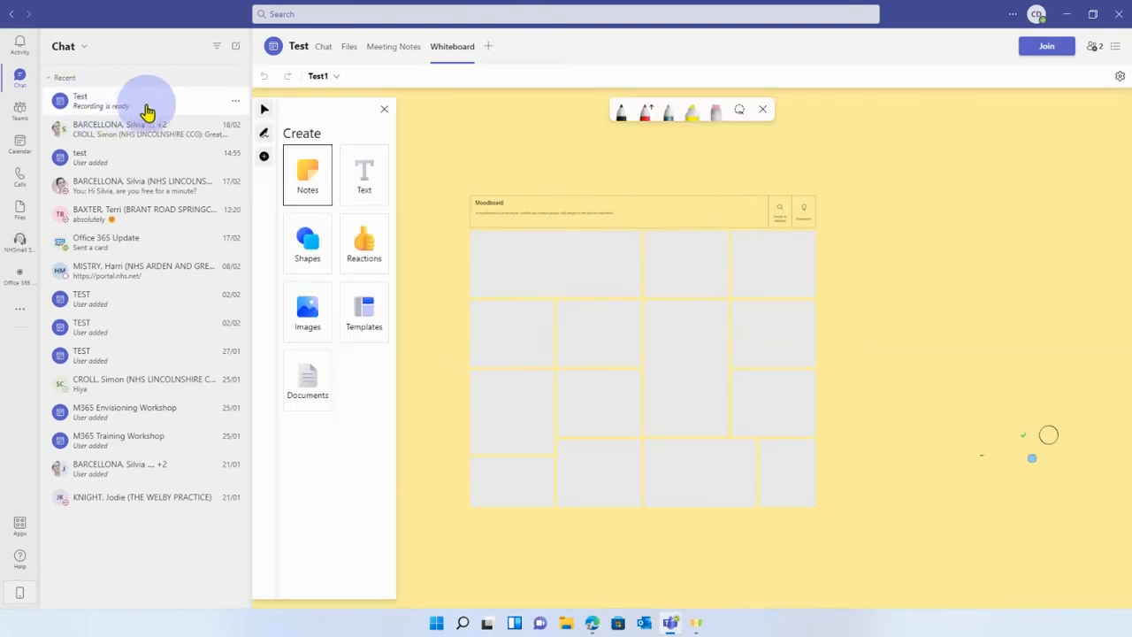
pyautogui.click(148, 108)
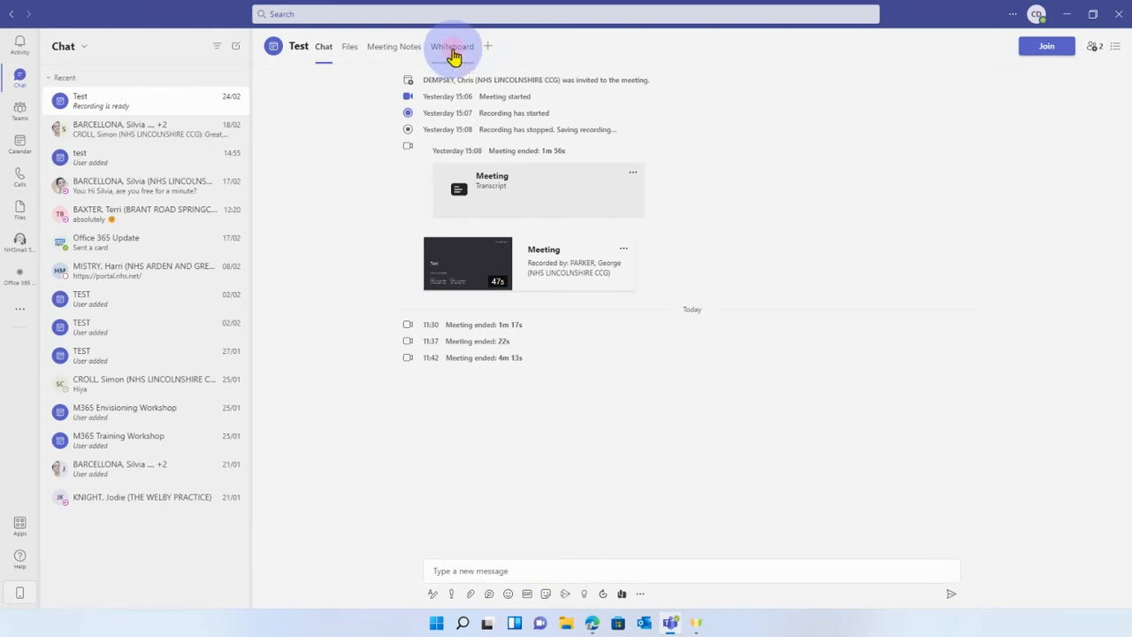
pyautogui.click(452, 55)
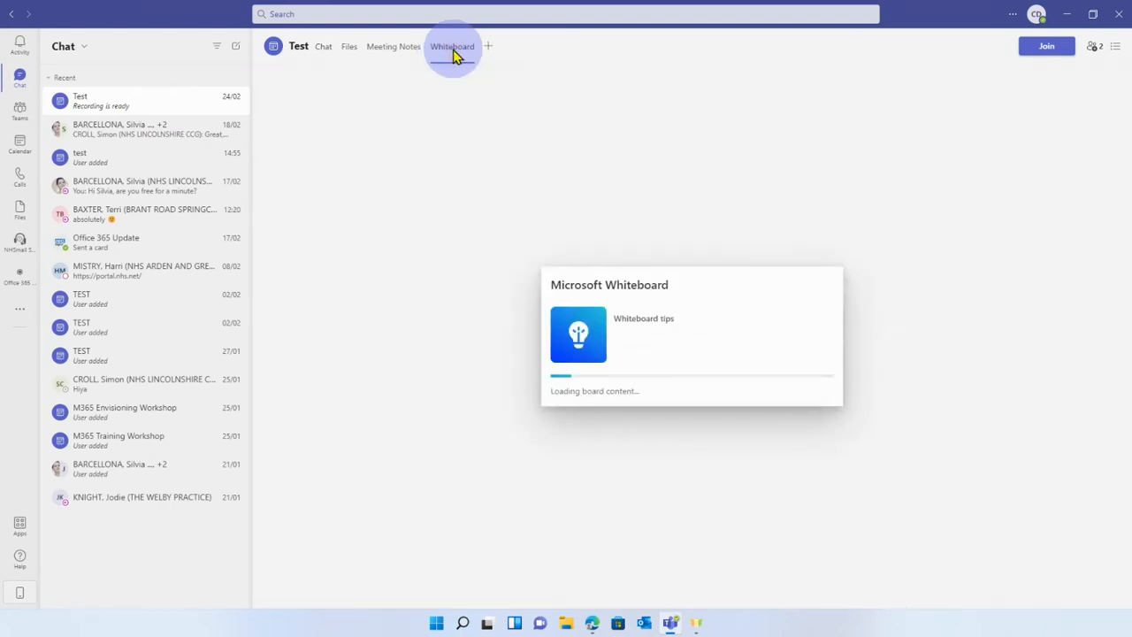